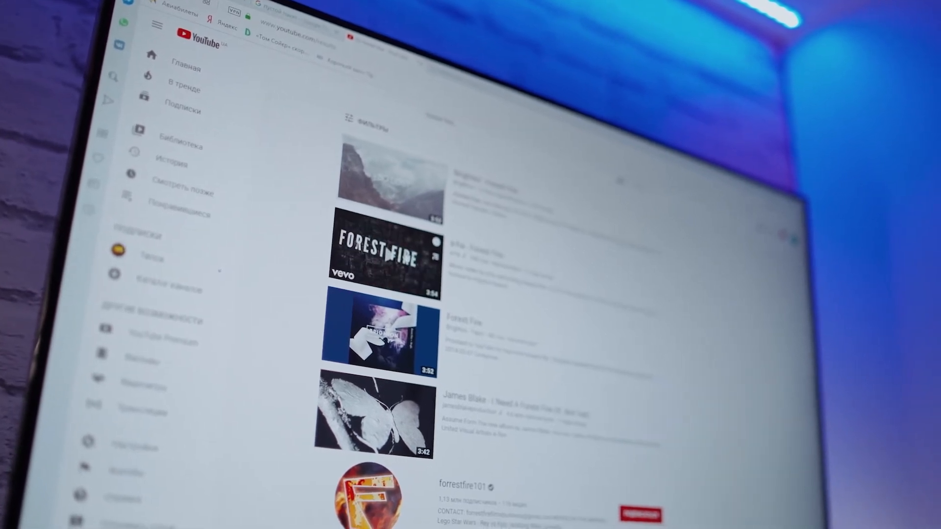
pyautogui.scroll(-3, 395, 302)
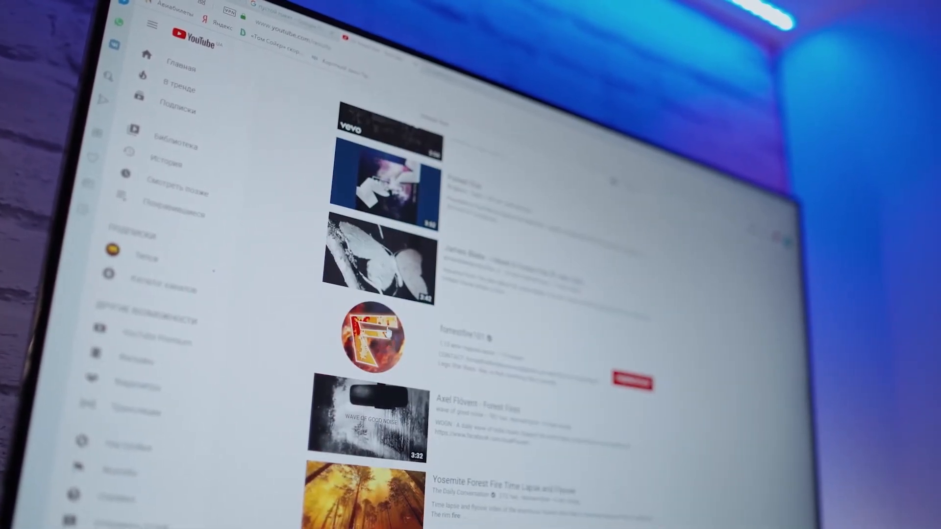